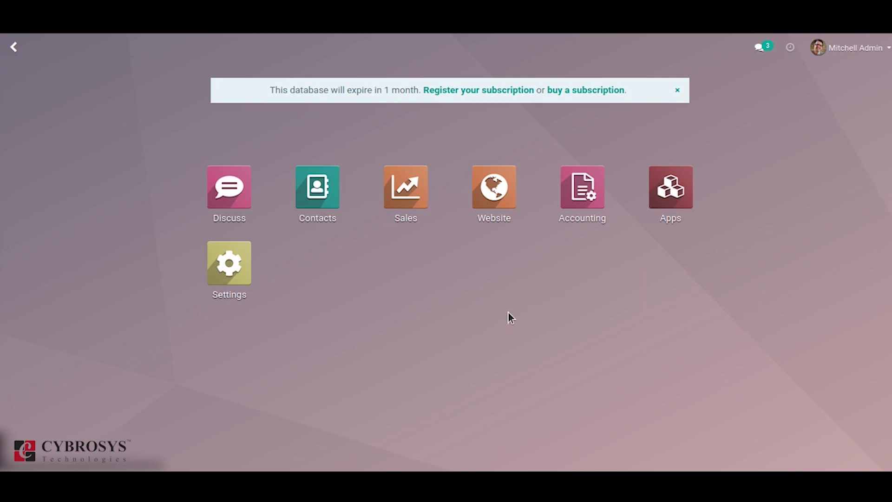
- Go to the journals configuration in Accounting and start a new journal
{"action": "left_click", "coordinate": [581, 197]}
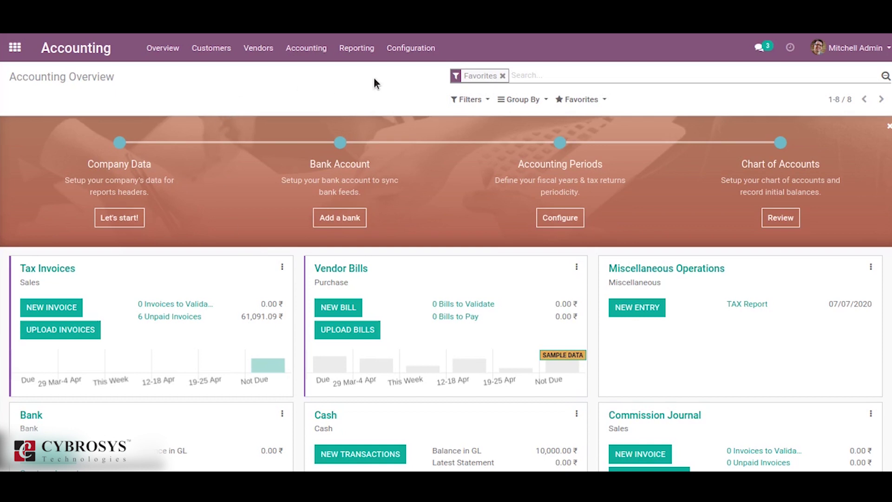
{"action": "left_click", "coordinate": [405, 55]}
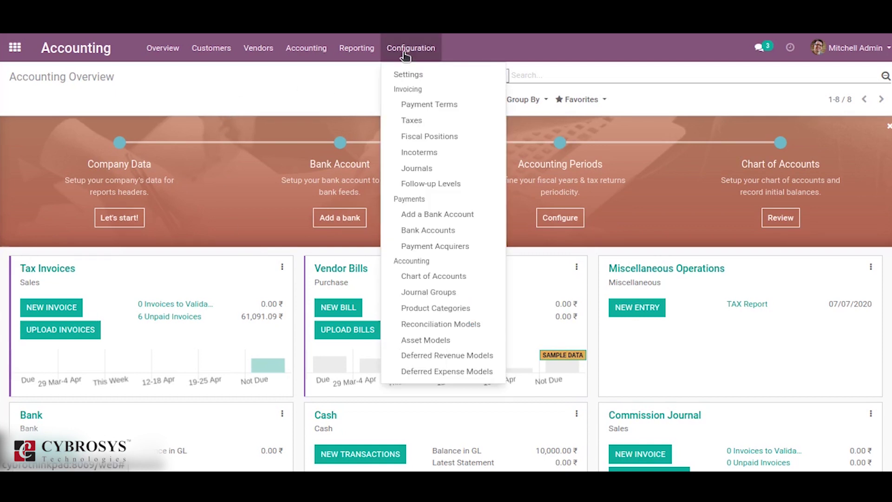
{"action": "left_click", "coordinate": [446, 172]}
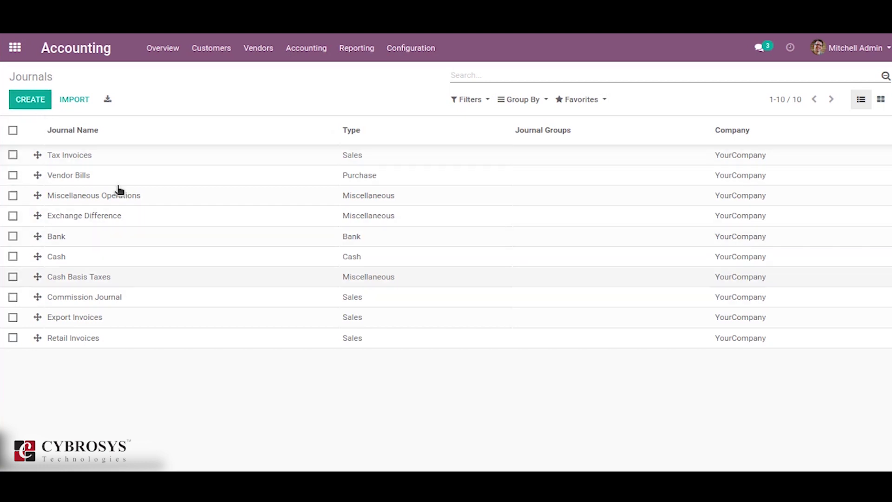
{"action": "left_click", "coordinate": [29, 108]}
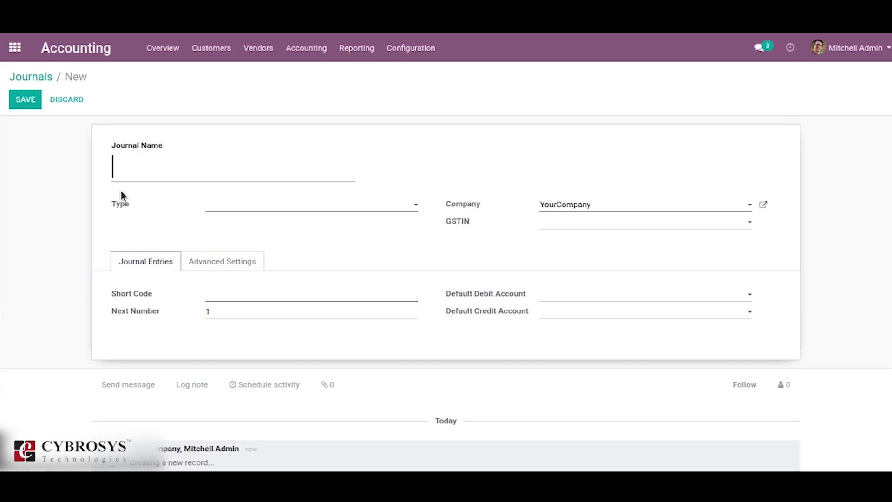
- Try the journal types Bank and Miscellaneous, reviewing the bank account settings offered for Bank
{"action": "left_click", "coordinate": [220, 208]}
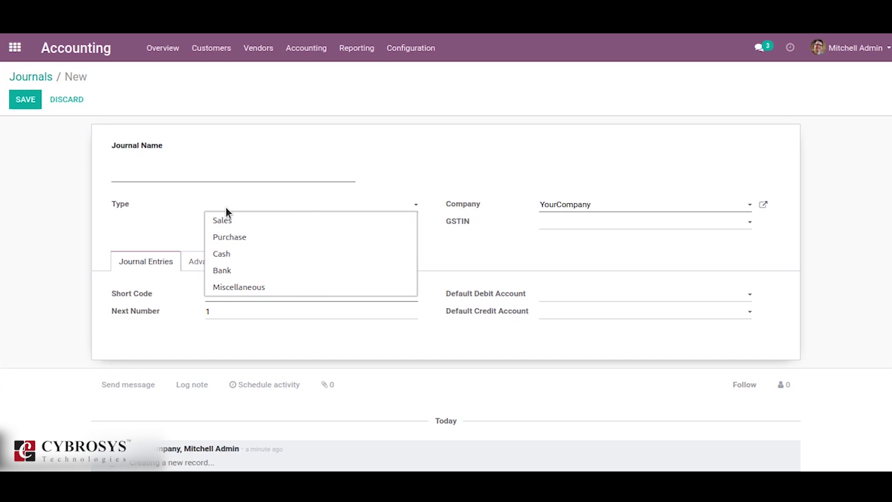
{"action": "left_click", "coordinate": [242, 271]}
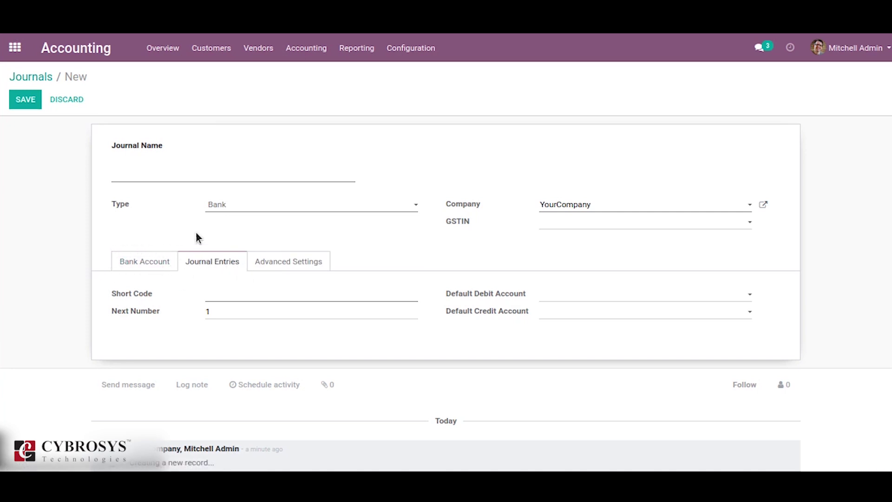
{"action": "left_click", "coordinate": [135, 263]}
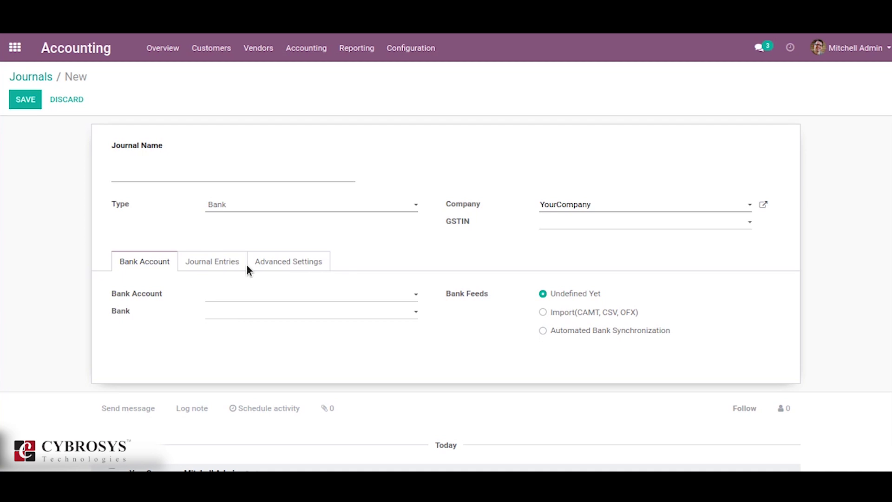
{"action": "left_click", "coordinate": [252, 209]}
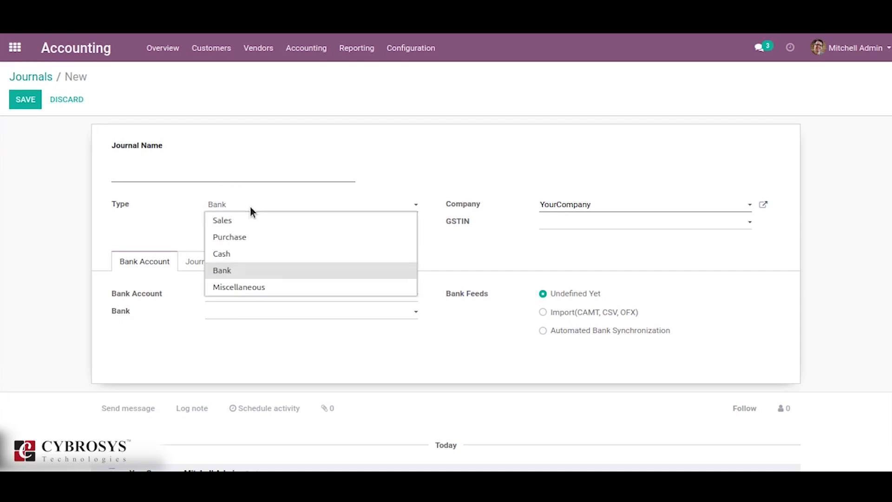
{"action": "left_click", "coordinate": [255, 286]}
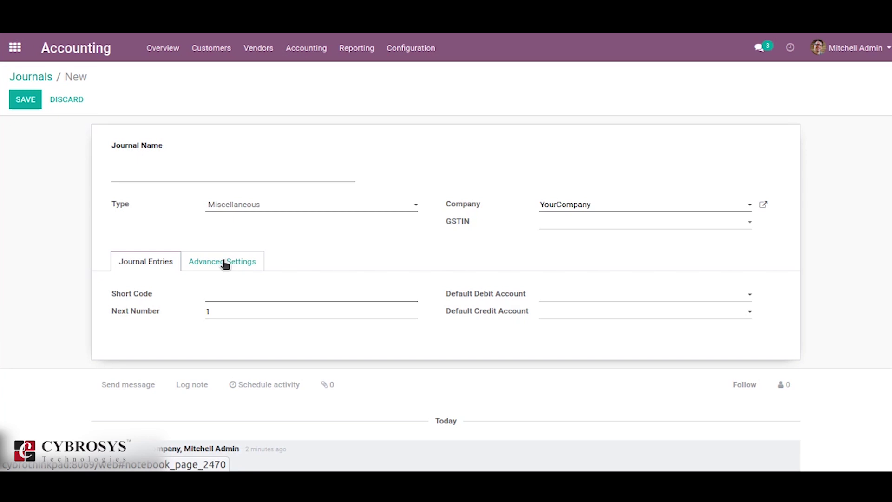
{"action": "left_click", "coordinate": [243, 203]}
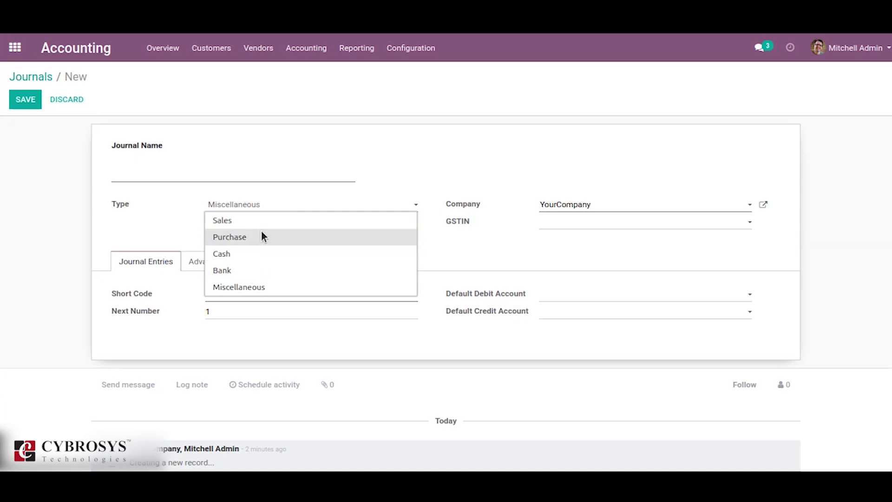
{"action": "left_click", "coordinate": [168, 227]}
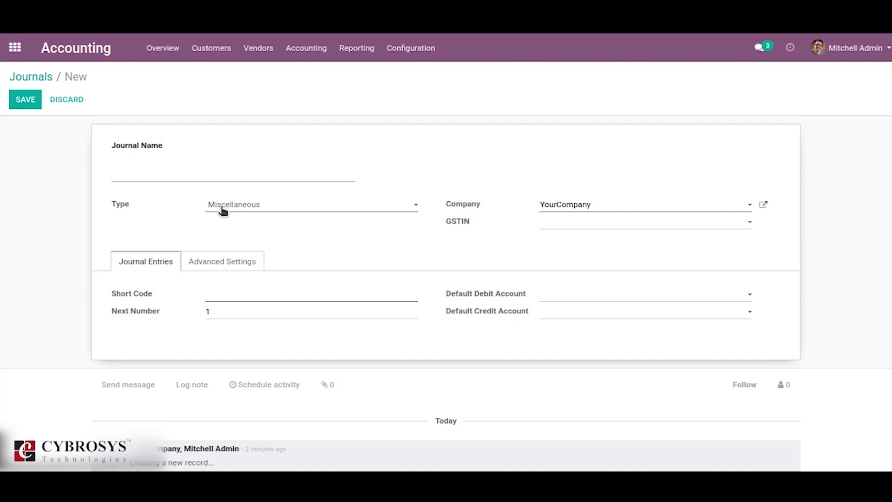
- Name the new journal "Test Journal" and set its type to Sales
{"action": "left_click", "coordinate": [144, 168]}
{"action": "type", "text": "Test "}
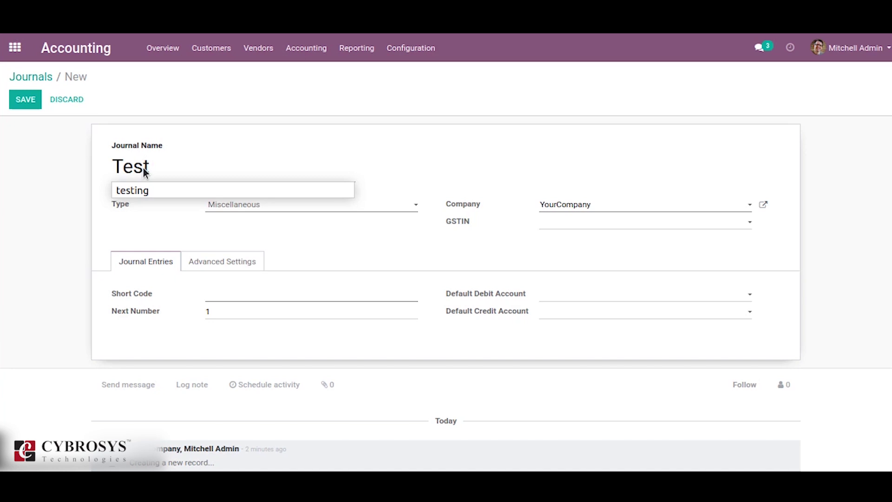
{"action": "type", "text": "J"}
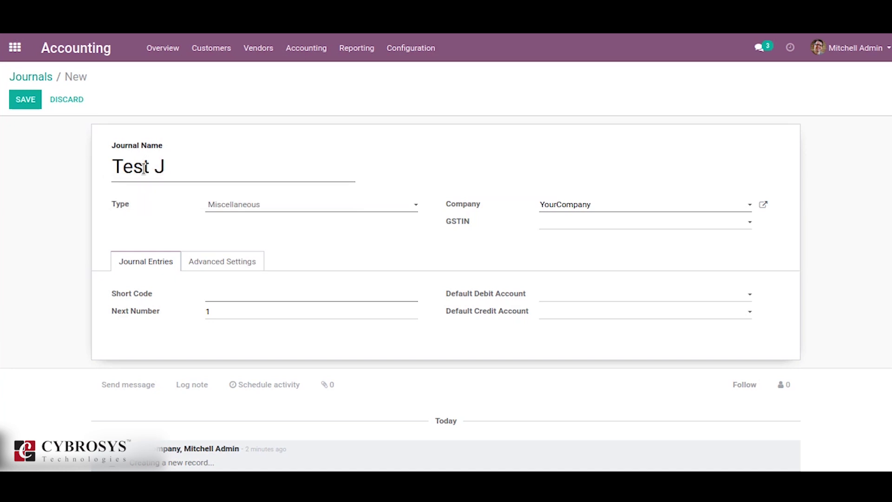
{"action": "type", "text": "ournal"}
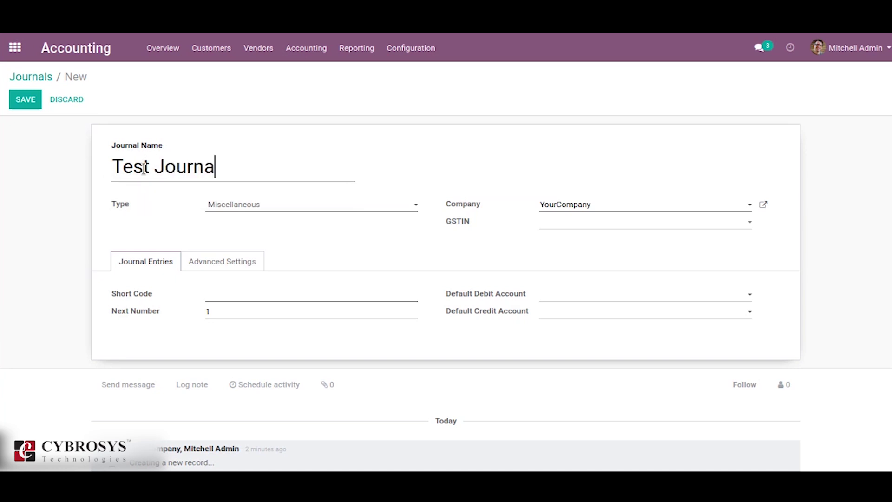
{"action": "left_click", "coordinate": [228, 204]}
{"action": "left_click", "coordinate": [226, 224]}
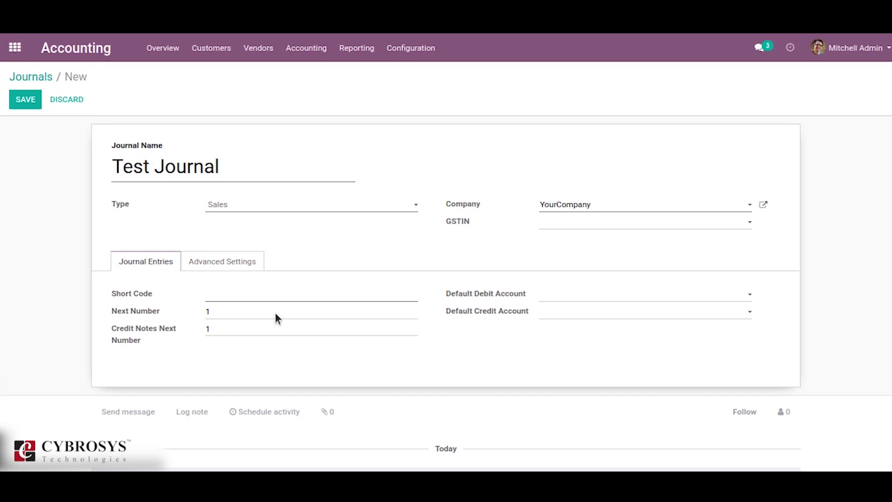
- Examine the journal's advanced settings, including the communication type and standard options, posting and control-access sections
{"action": "left_click", "coordinate": [214, 264]}
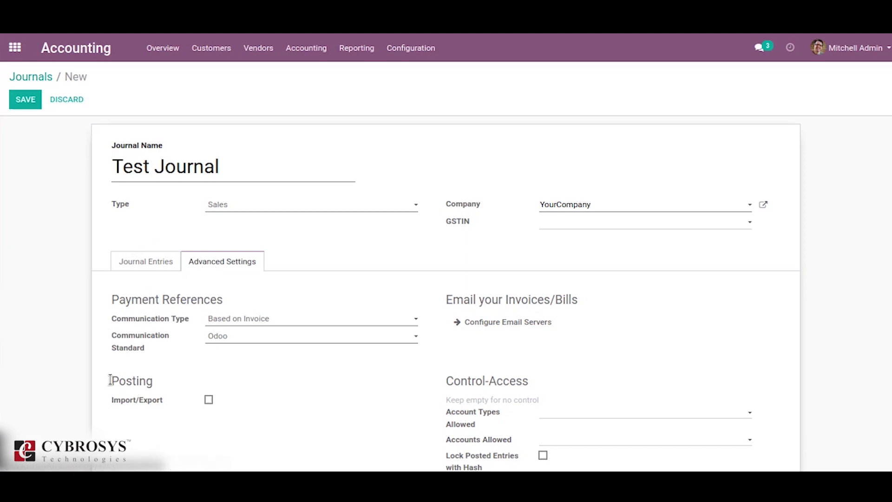
{"action": "scroll", "coordinate": [328, 447], "scroll_direction": "down", "scroll_amount": 1}
{"action": "scroll", "coordinate": [328, 445], "scroll_direction": "down", "scroll_amount": 1}
{"action": "scroll", "coordinate": [329, 445], "scroll_direction": "up", "scroll_amount": 1}
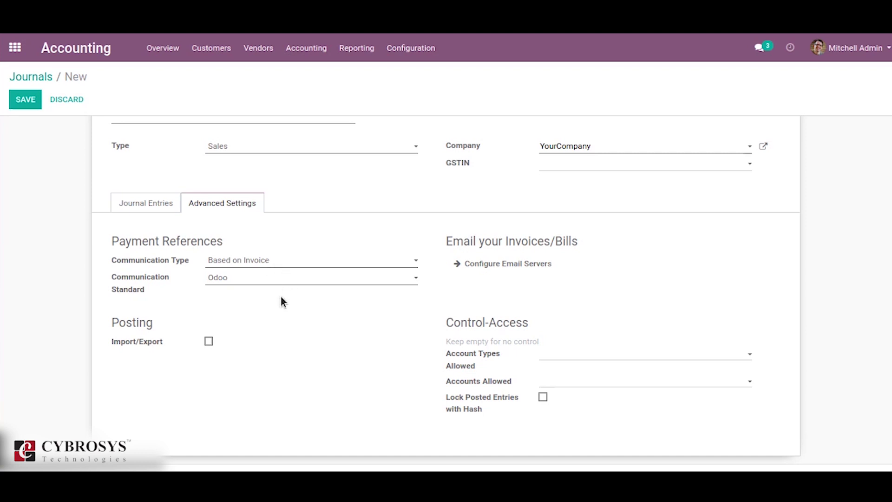
{"action": "left_click", "coordinate": [251, 261]}
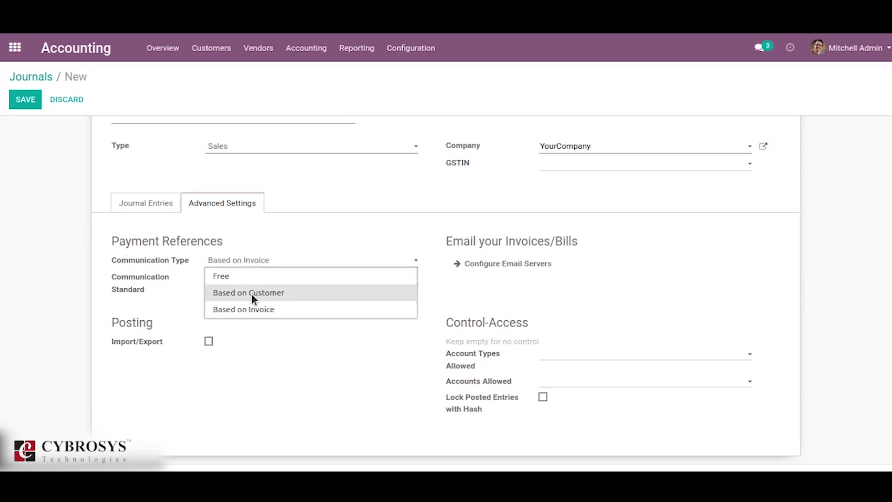
{"action": "left_click", "coordinate": [147, 312]}
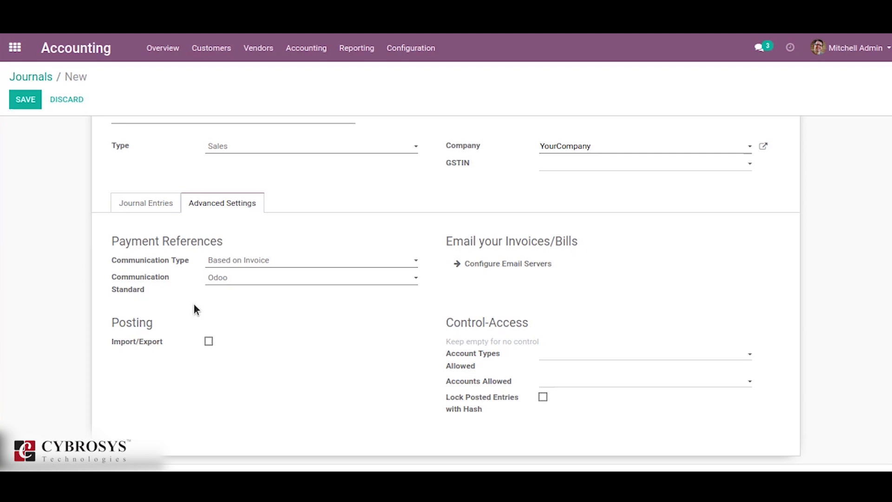
{"action": "left_click", "coordinate": [236, 278]}
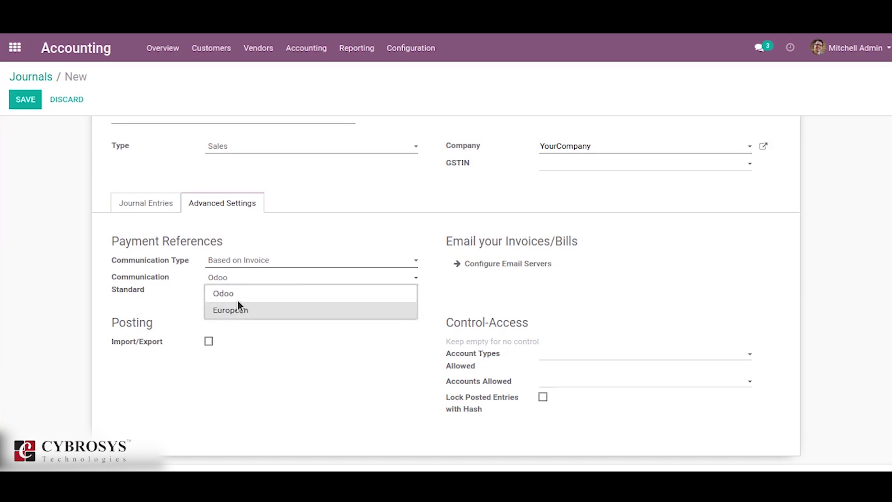
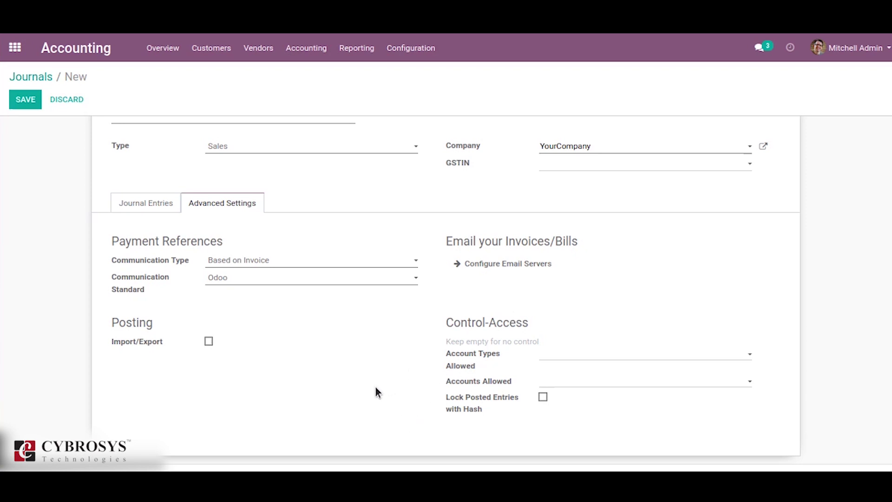
{"action": "scroll", "coordinate": [511, 374], "scroll_direction": "down", "scroll_amount": 1}
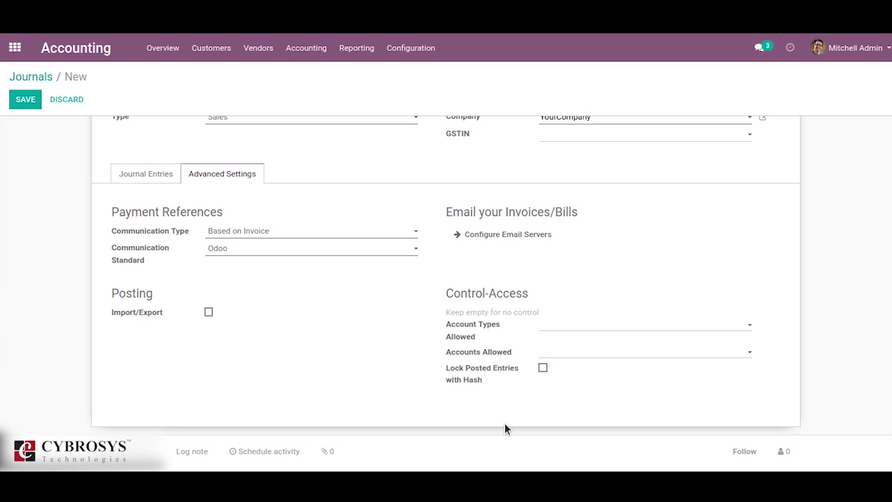
{"action": "scroll", "coordinate": [345, 413], "scroll_direction": "up", "scroll_amount": 1}
{"action": "scroll", "coordinate": [344, 414], "scroll_direction": "down", "scroll_amount": 1}
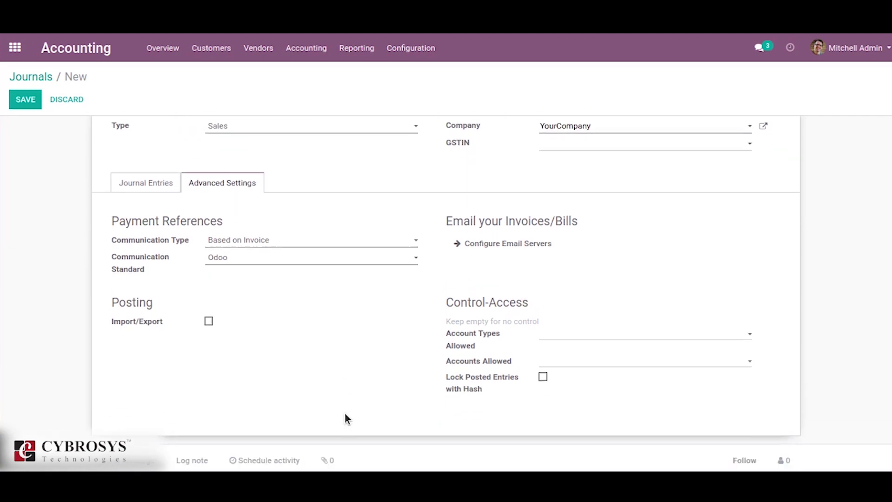
{"action": "scroll", "coordinate": [345, 413], "scroll_direction": "up", "scroll_amount": 1}
- Set the journal's short code to TJ, save the journal and return to the journals list
{"action": "left_click", "coordinate": [168, 235]}
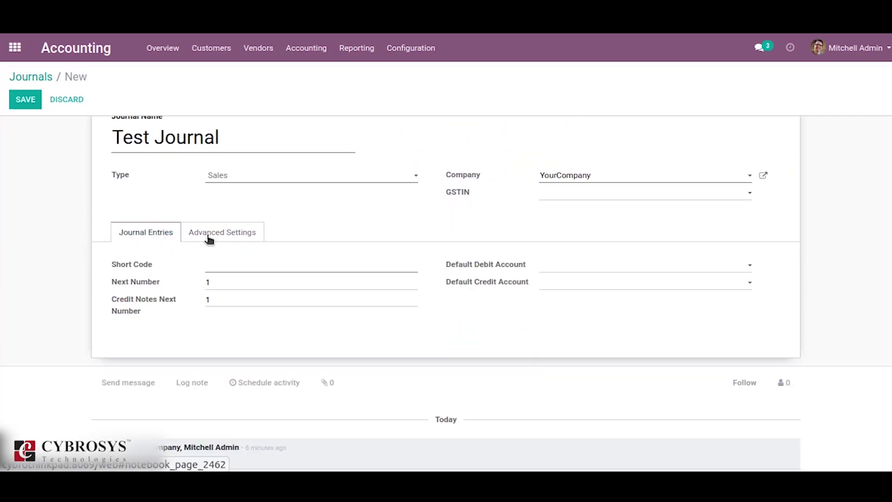
{"action": "left_click", "coordinate": [229, 266]}
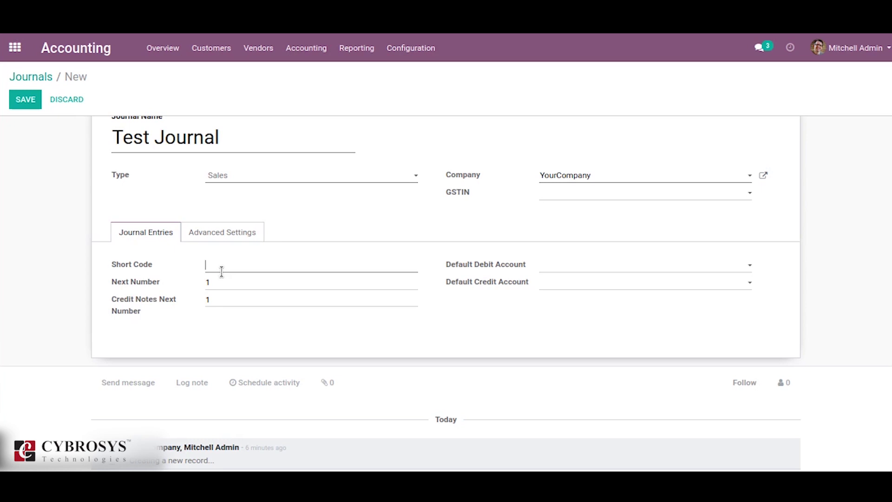
{"action": "type", "text": "TJ"}
{"action": "scroll", "coordinate": [387, 339], "scroll_direction": "up", "scroll_amount": 1}
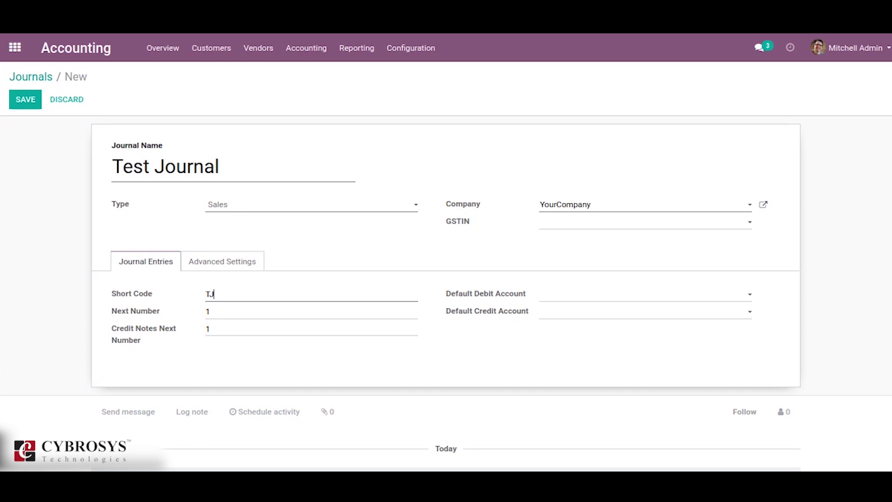
{"action": "left_click", "coordinate": [23, 102]}
{"action": "left_click", "coordinate": [23, 102]}
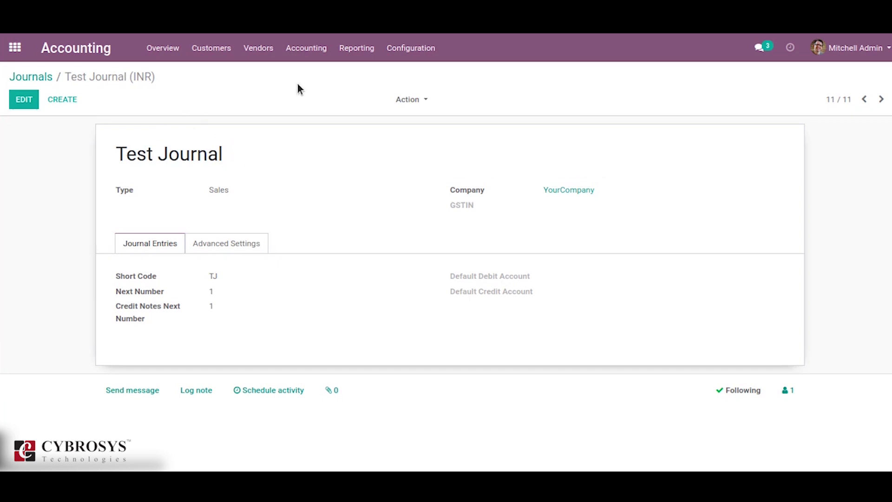
{"action": "left_click", "coordinate": [32, 78]}
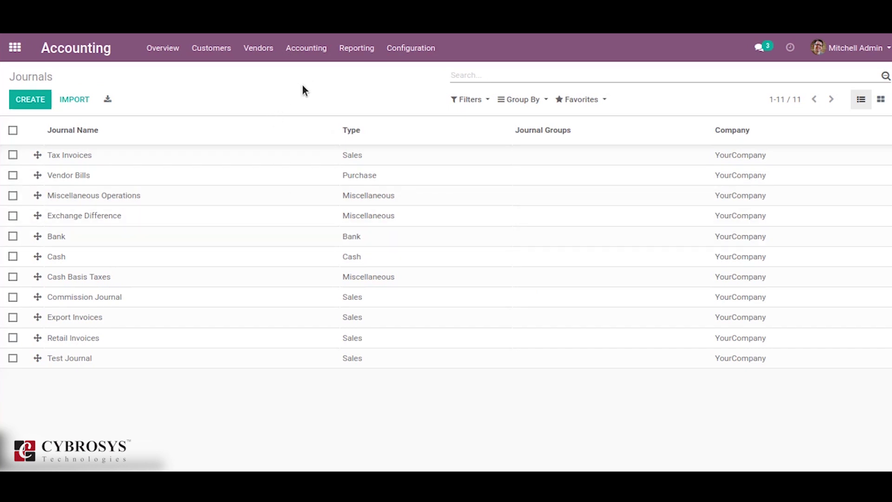
- Create a new journal entry with the reference "Reference for test journal"
{"action": "left_click", "coordinate": [297, 54]}
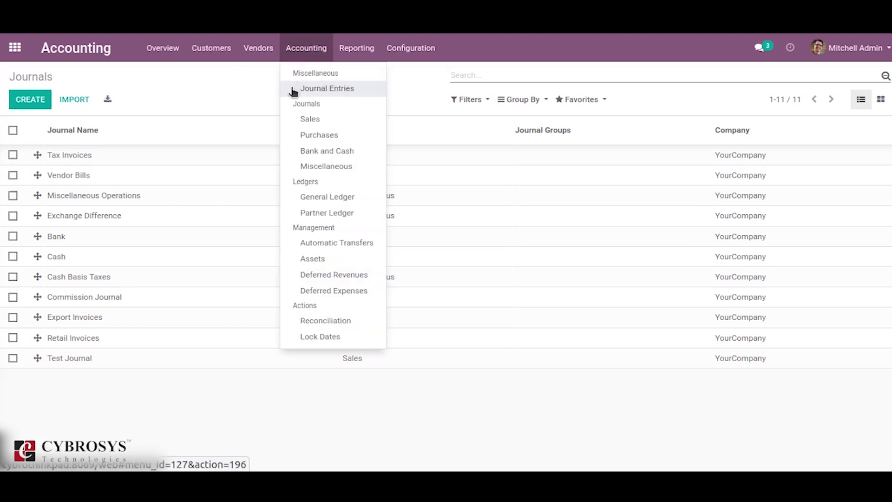
{"action": "left_click", "coordinate": [325, 89]}
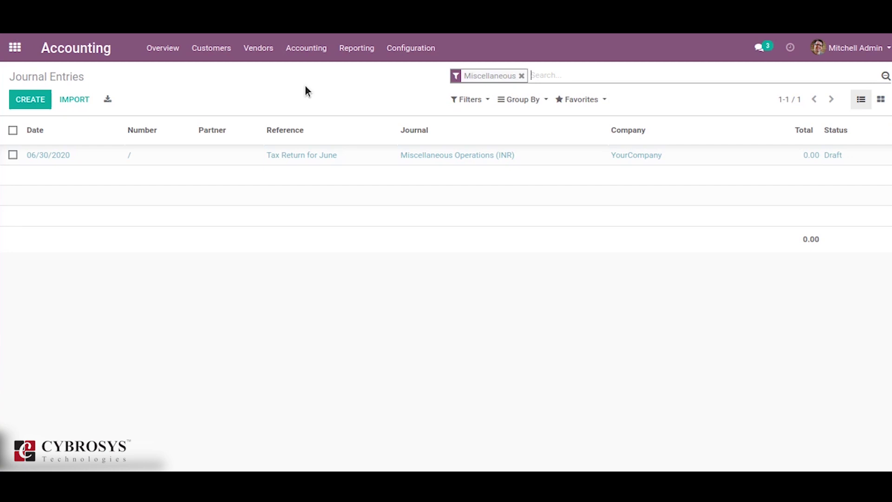
{"action": "left_click", "coordinate": [28, 101]}
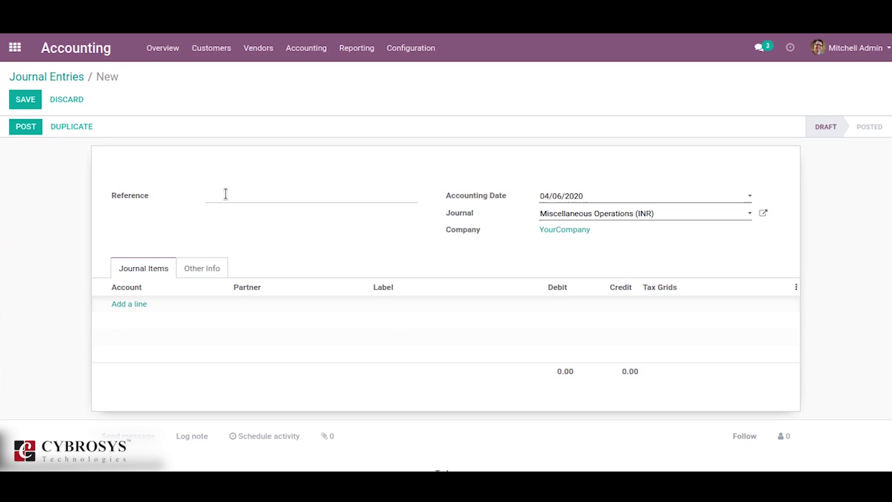
{"action": "type", "text": "Reference for test journal"}
- Set the new entry's journal to Test Journal (INR)
{"action": "left_click", "coordinate": [603, 215]}
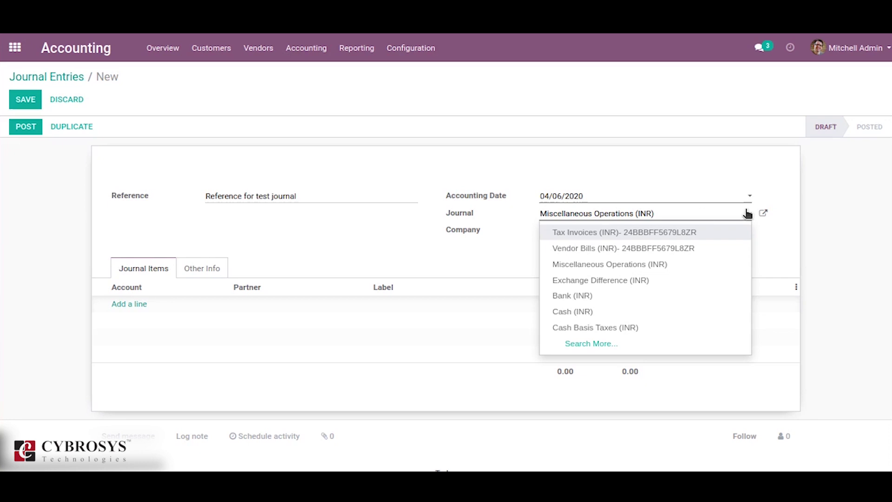
{"action": "left_click_drag", "start_coordinate": [695, 209], "coordinate": [486, 216]}
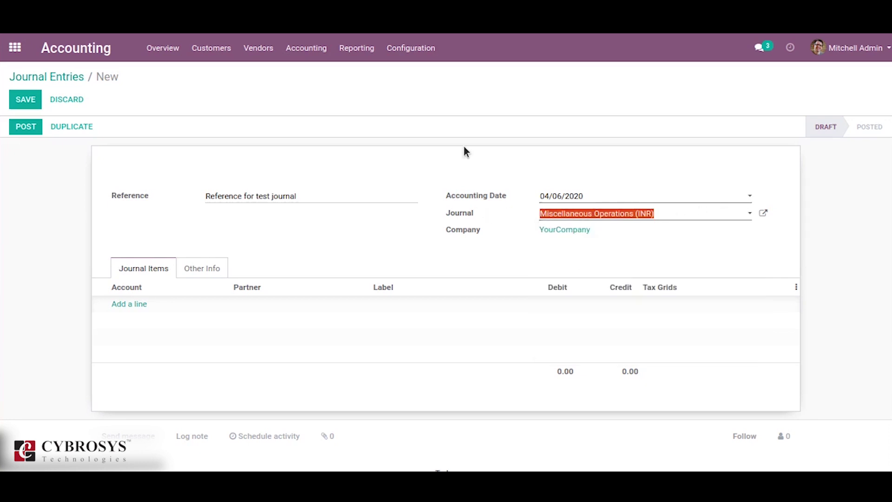
{"action": "type", "text": "te"}
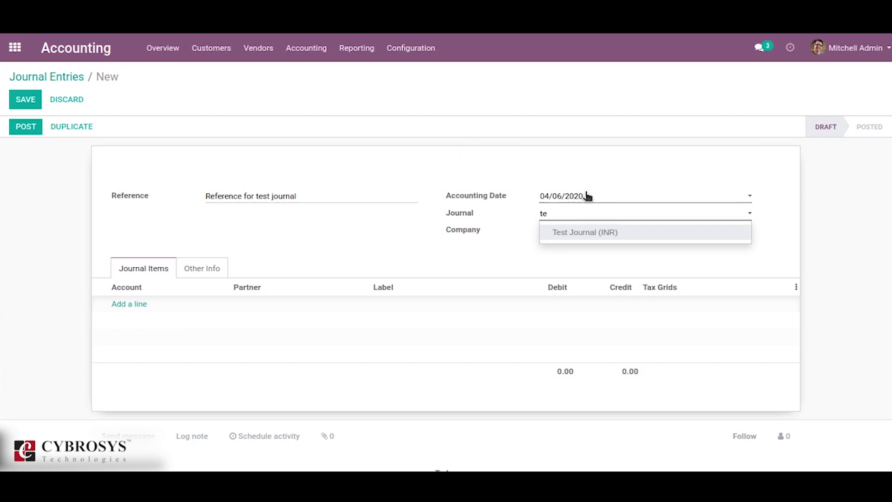
{"action": "left_click", "coordinate": [595, 233]}
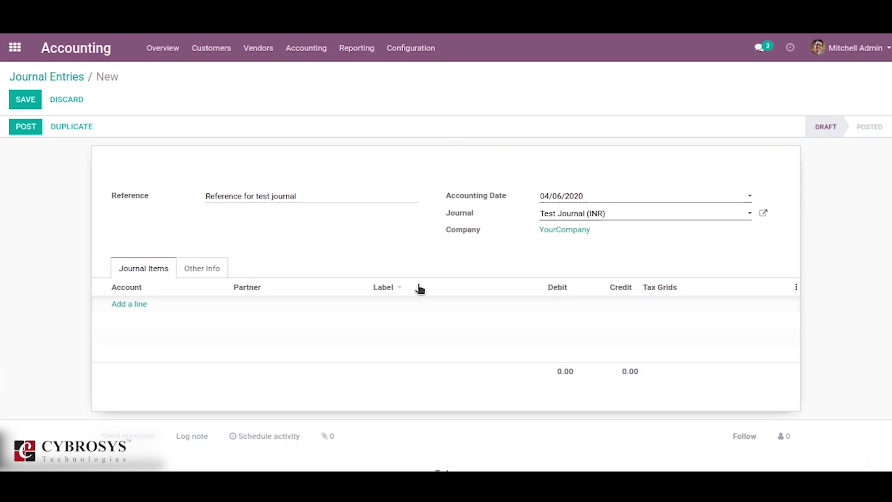
- Add a journal item to the entry for the 100101 Cash account with a debit of 15000
{"action": "scroll", "coordinate": [329, 248], "scroll_direction": "down", "scroll_amount": 2}
{"action": "scroll", "coordinate": [330, 246], "scroll_direction": "up", "scroll_amount": 2}
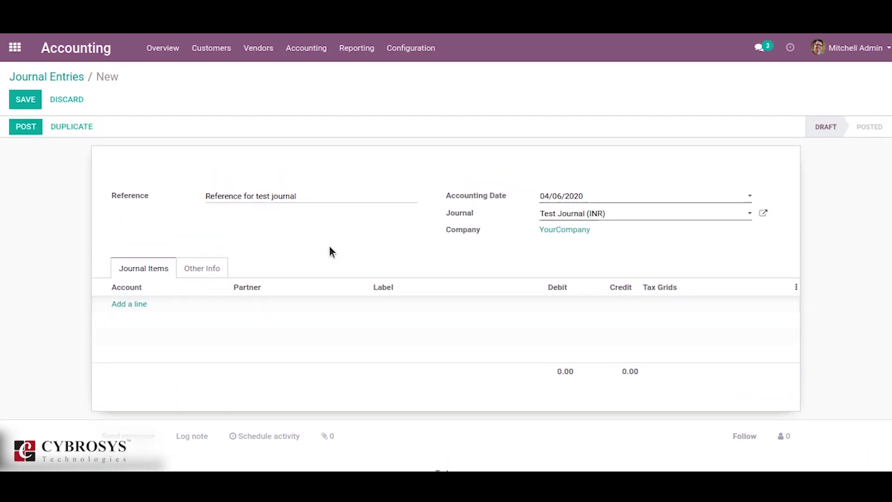
{"action": "left_click", "coordinate": [132, 305]}
{"action": "left_click", "coordinate": [214, 311]}
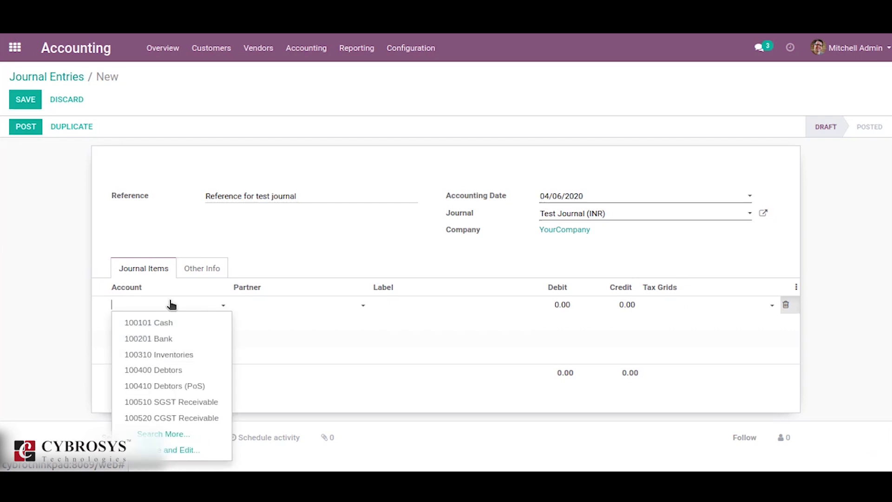
{"action": "left_click", "coordinate": [171, 325]}
{"action": "left_click", "coordinate": [552, 302]}
{"action": "type", "text": "15"}
{"action": "type", "text": "000"}
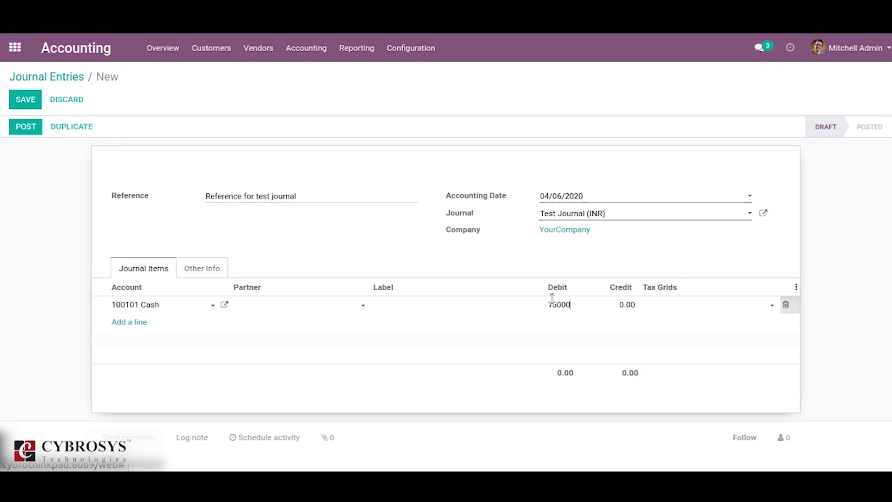
- Add a second journal item for the 112110 Creditors account that balances the cash debit with a credit
{"action": "left_click", "coordinate": [122, 323]}
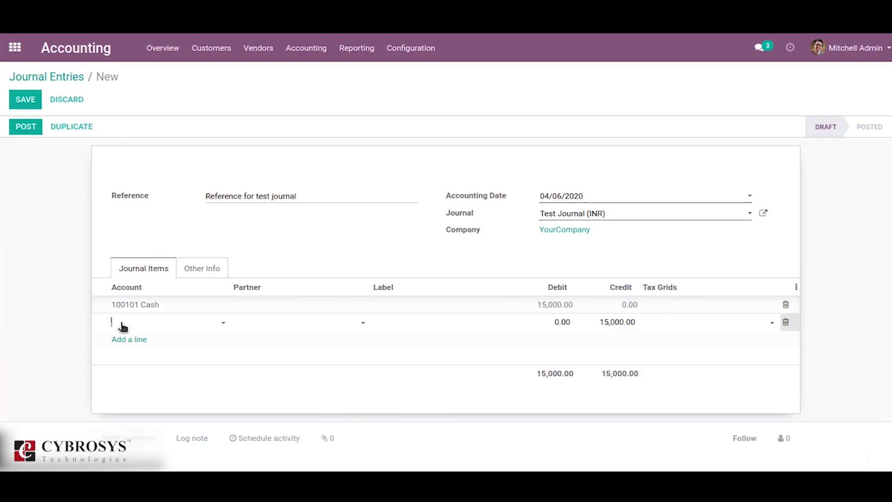
{"action": "type", "text": "c"}
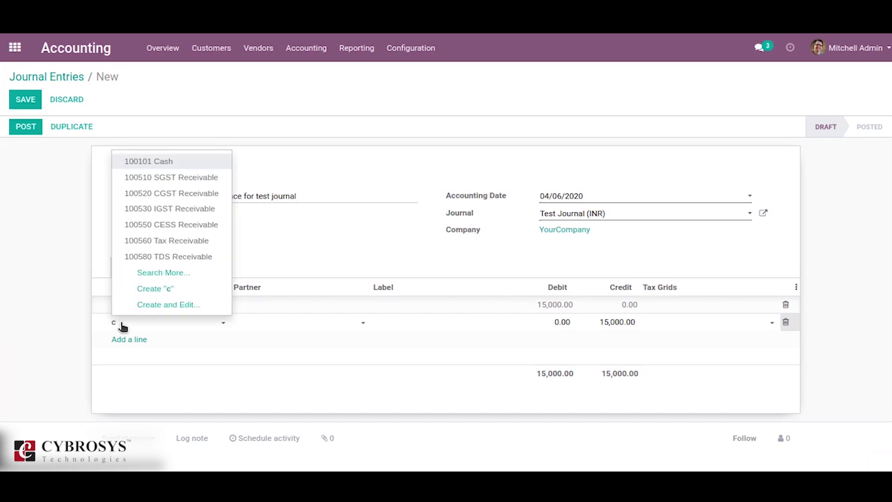
{"action": "type", "text": "re"}
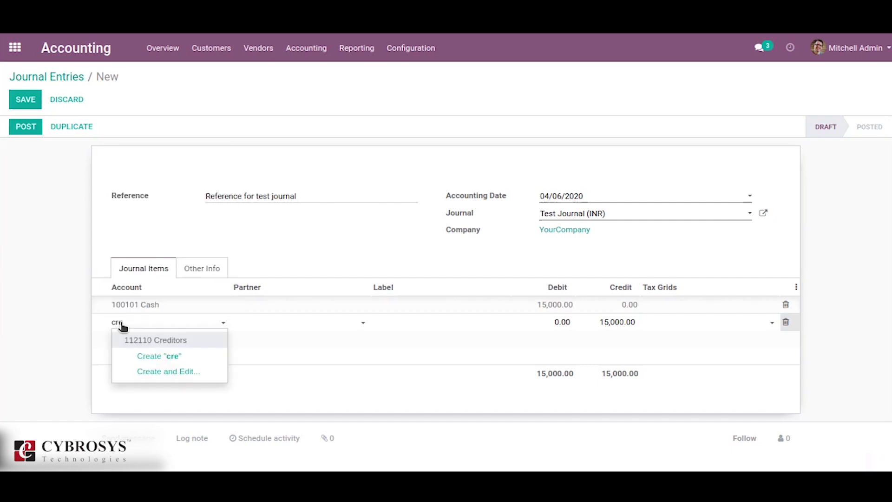
{"action": "left_click", "coordinate": [140, 340]}
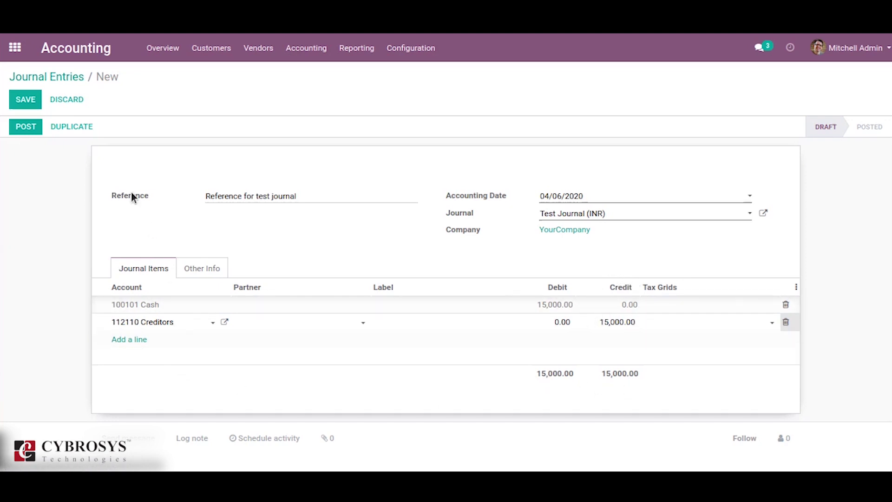
- Save and post the journal entry, and open the record of its linked Test Journal (INR)
{"action": "left_click", "coordinate": [28, 107]}
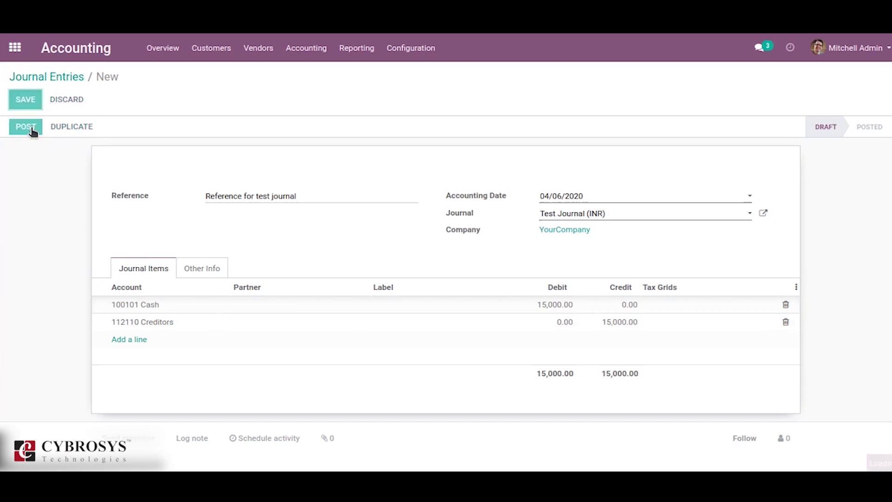
{"action": "left_click", "coordinate": [29, 127]}
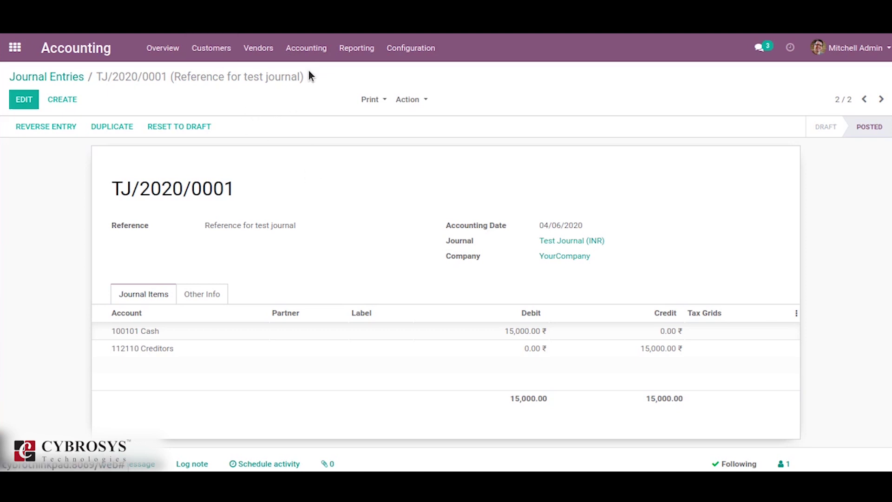
{"action": "left_click", "coordinate": [568, 245]}
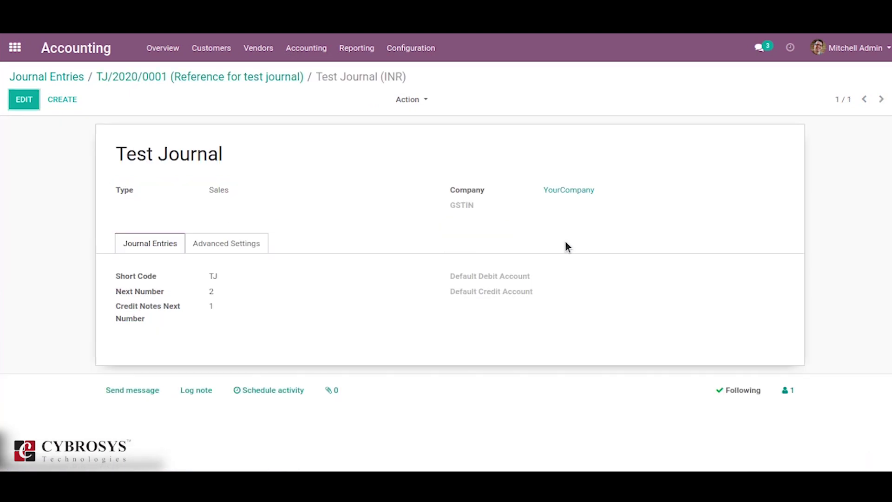
- Create a new customer invoice and set its journal to Test Journal (INR)
{"action": "left_click", "coordinate": [216, 50]}
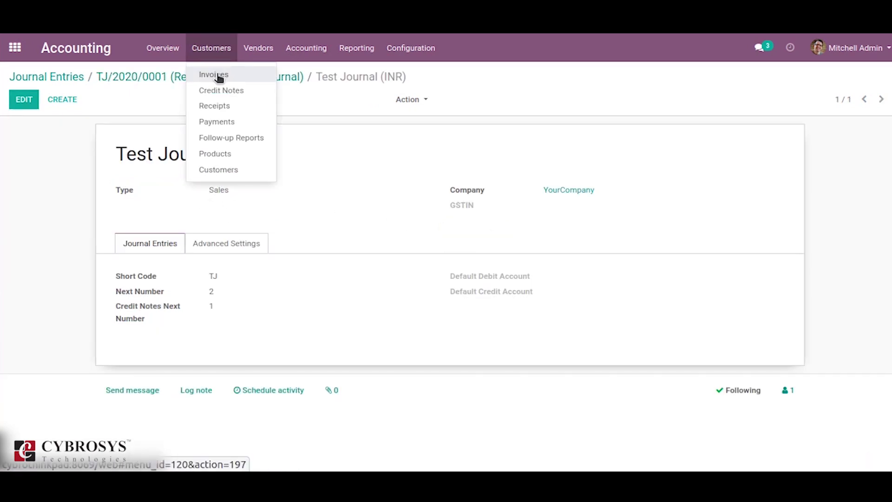
{"action": "left_click", "coordinate": [218, 75]}
{"action": "left_click", "coordinate": [29, 105]}
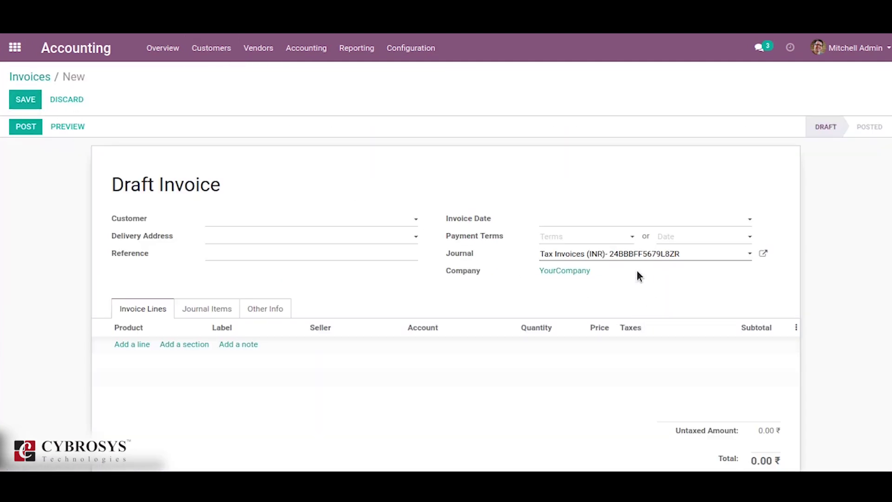
{"action": "double_click", "coordinate": [615, 255]}
{"action": "left_click", "coordinate": [615, 255]}
{"action": "double_click", "coordinate": [614, 255]}
{"action": "left_click", "coordinate": [615, 254]}
{"action": "type", "text": "t"}
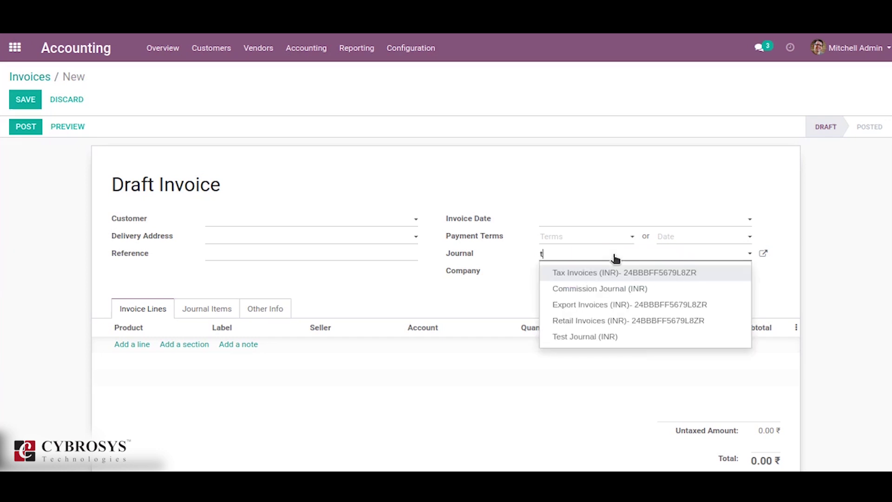
{"action": "type", "text": "es"}
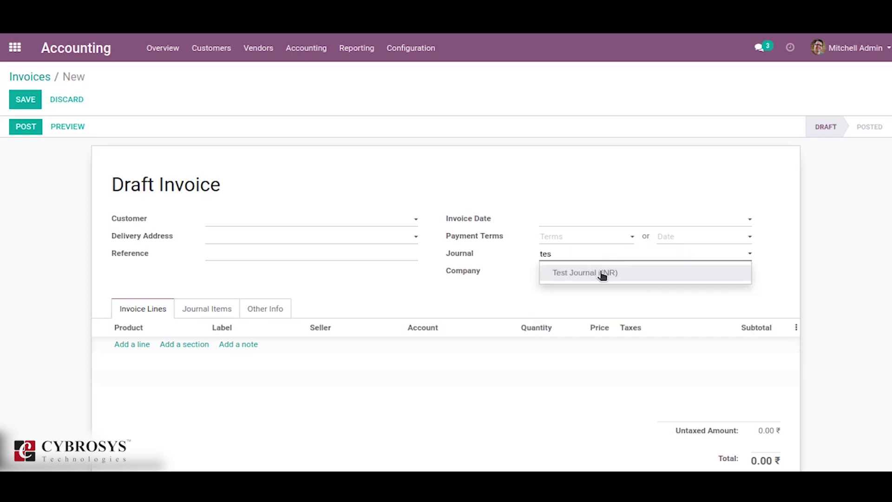
{"action": "left_click", "coordinate": [603, 274]}
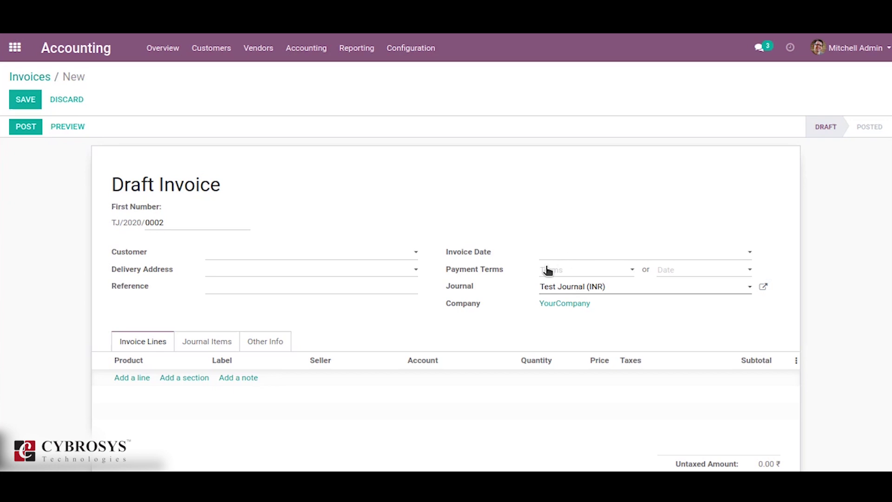
- Discard the draft customer invoice and go to the accounting overview
{"action": "scroll", "coordinate": [442, 317], "scroll_direction": "down", "scroll_amount": 3}
{"action": "scroll", "coordinate": [398, 290], "scroll_direction": "up", "scroll_amount": 3}
{"action": "left_click", "coordinate": [84, 95]}
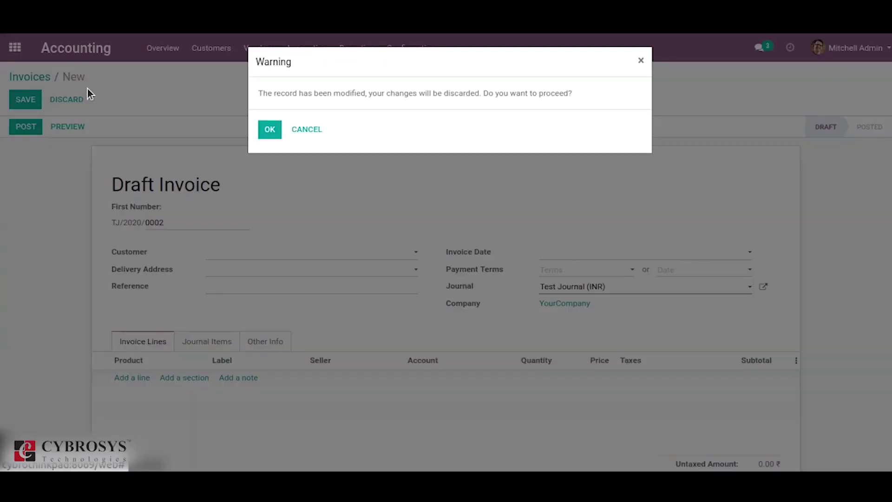
{"action": "left_click", "coordinate": [267, 131]}
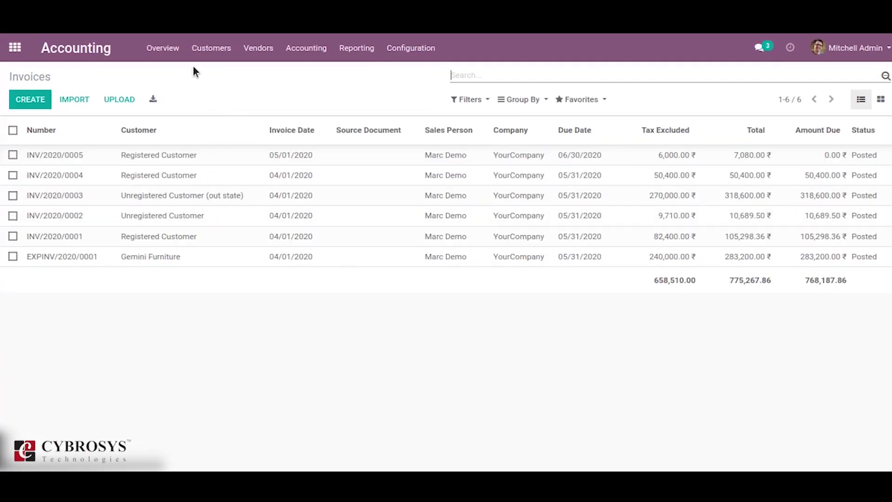
{"action": "left_click", "coordinate": [162, 48]}
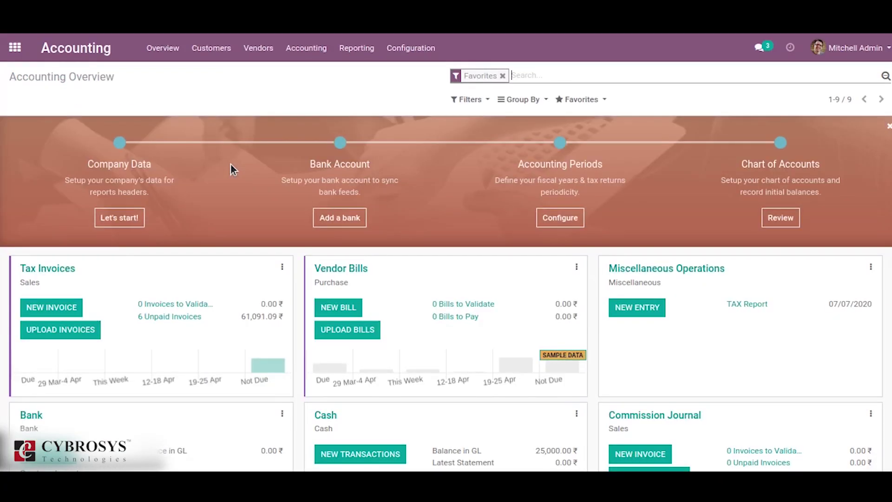